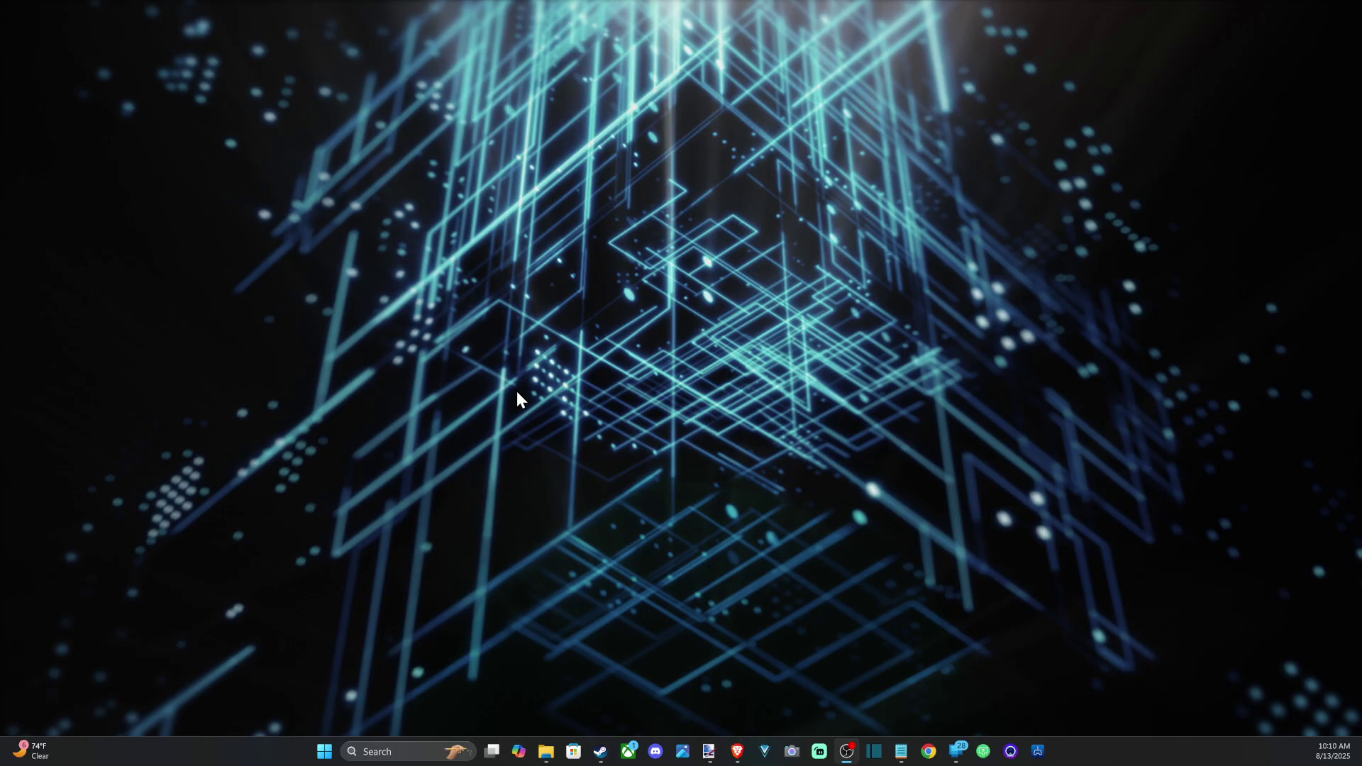
Step: Open Display settings from the desktop and inspect displays 2 and 1
right_click(659, 371)
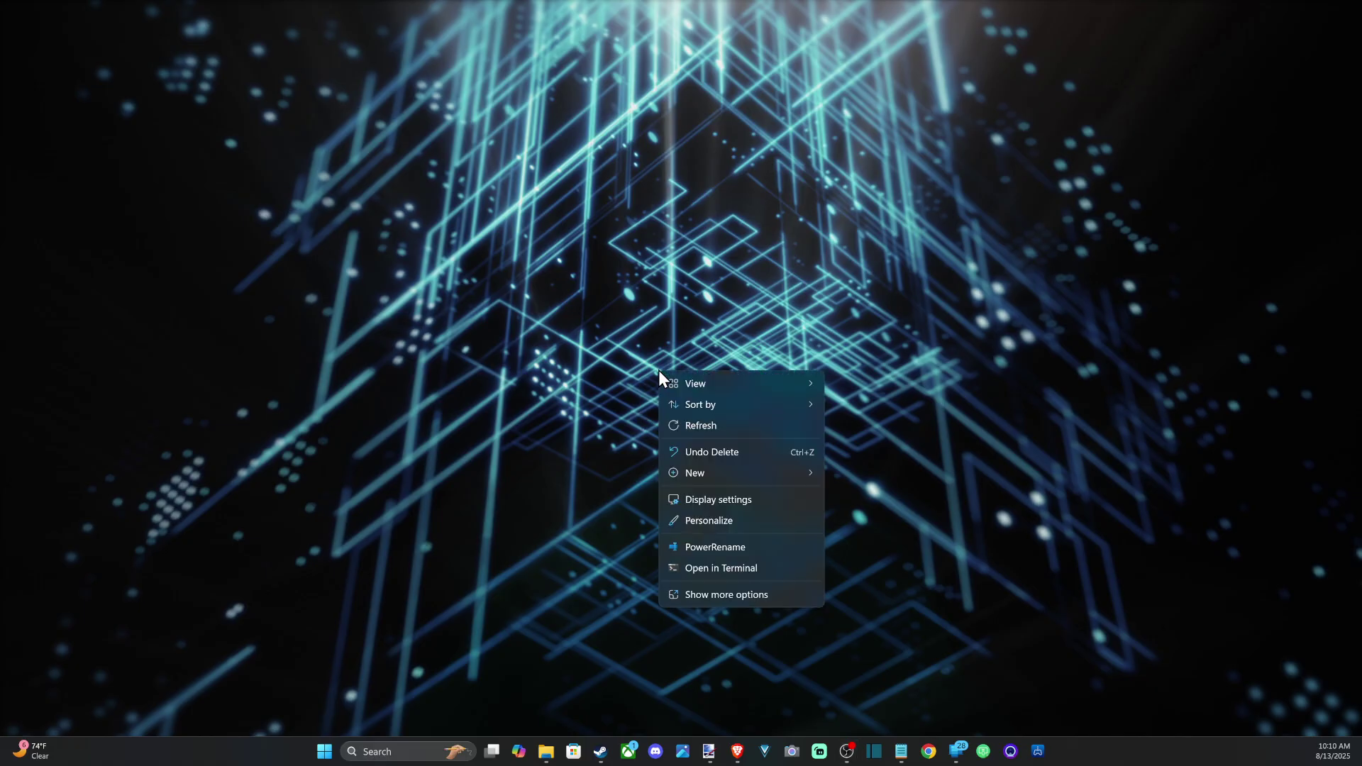
click(728, 503)
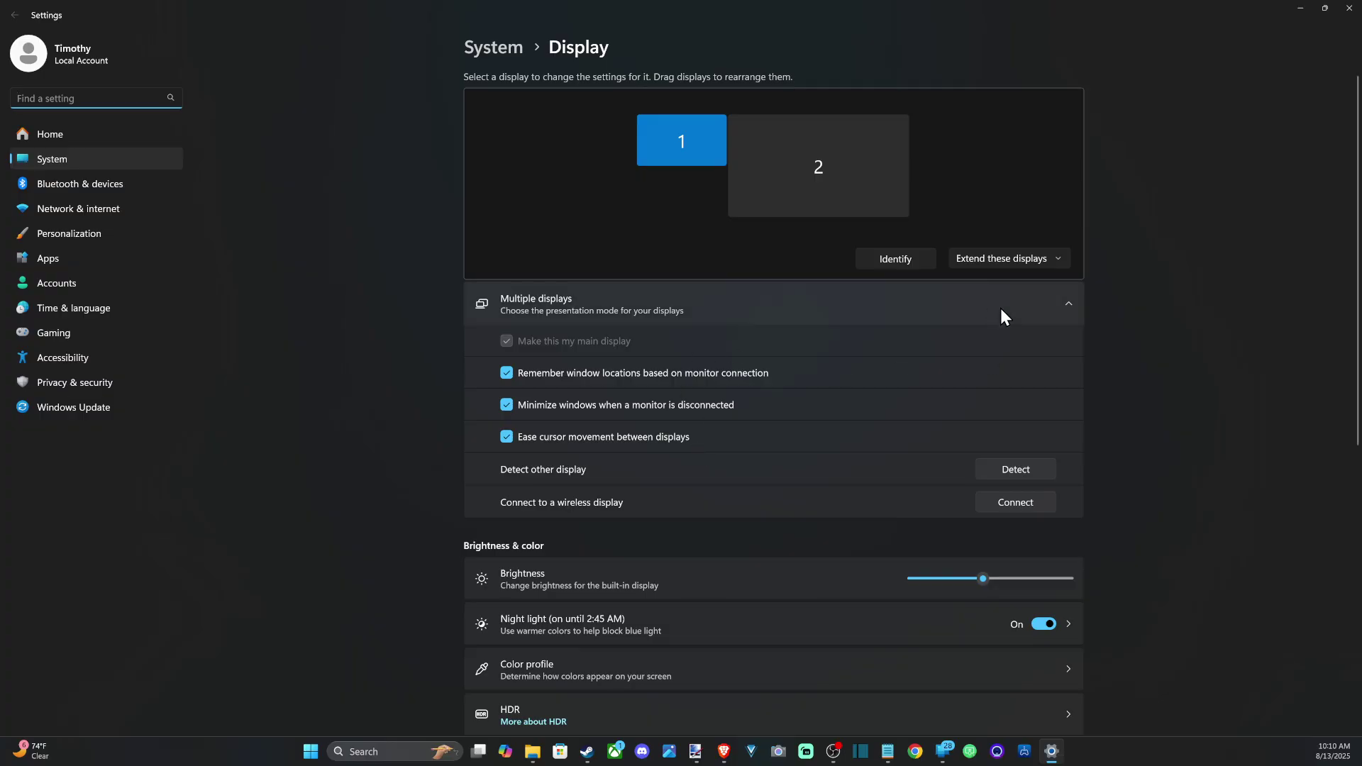
click(1067, 303)
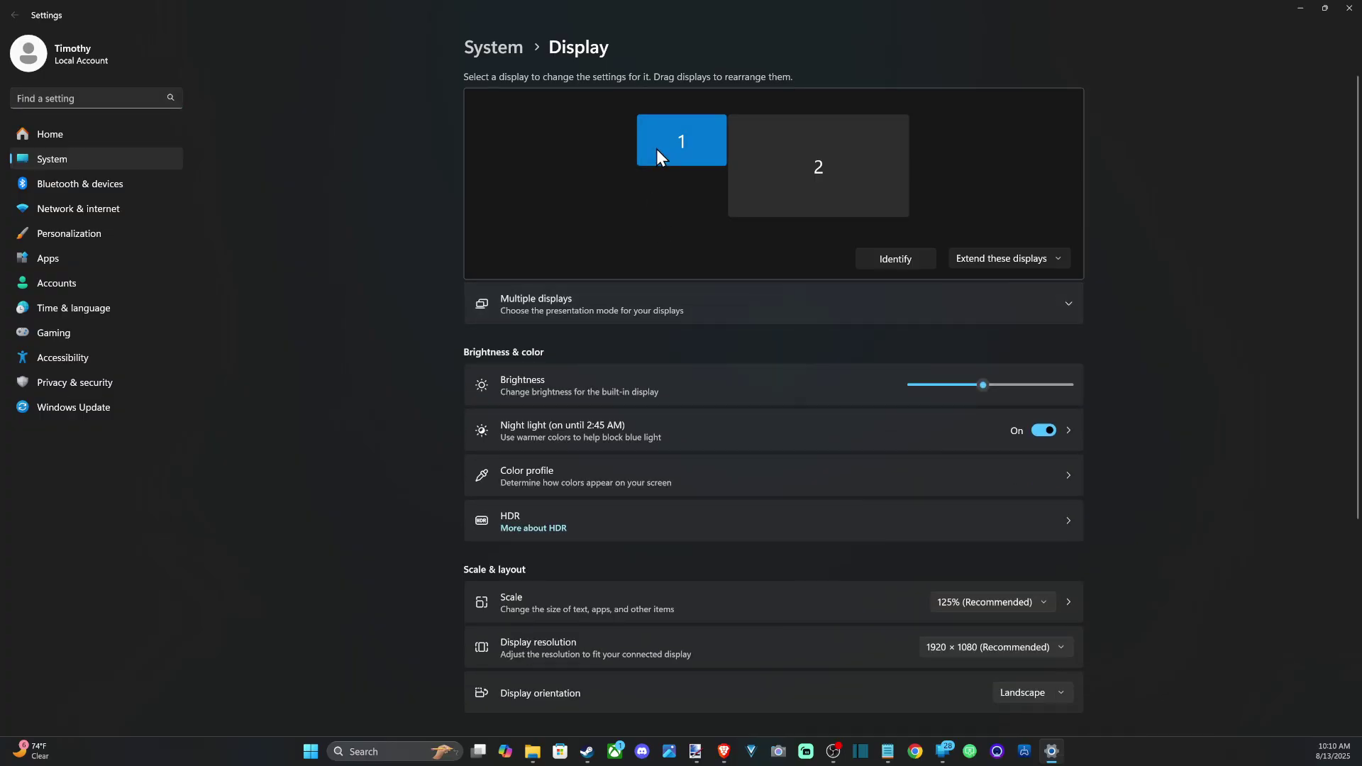
click(844, 173)
click(697, 134)
Step: Expand Multiple displays and keep the mode on Extend these displays
click(645, 305)
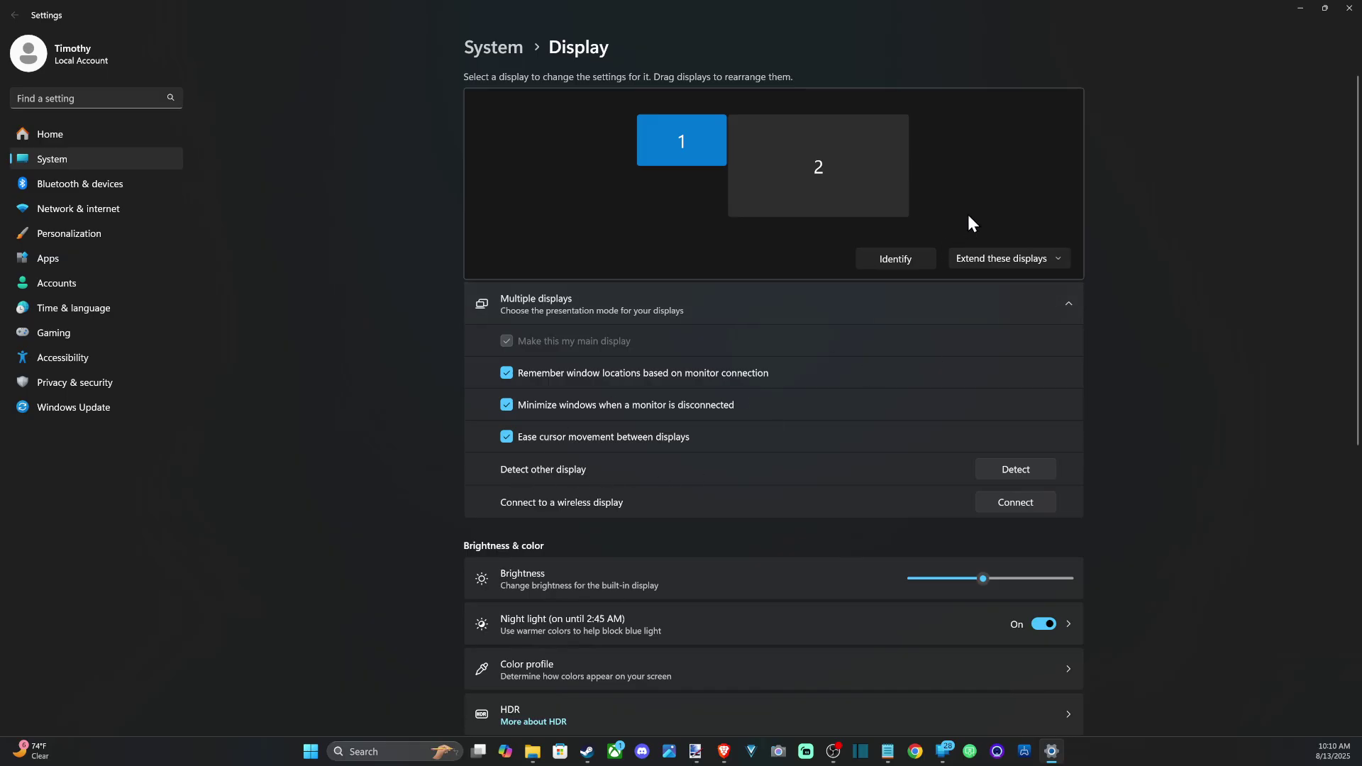
click(1043, 259)
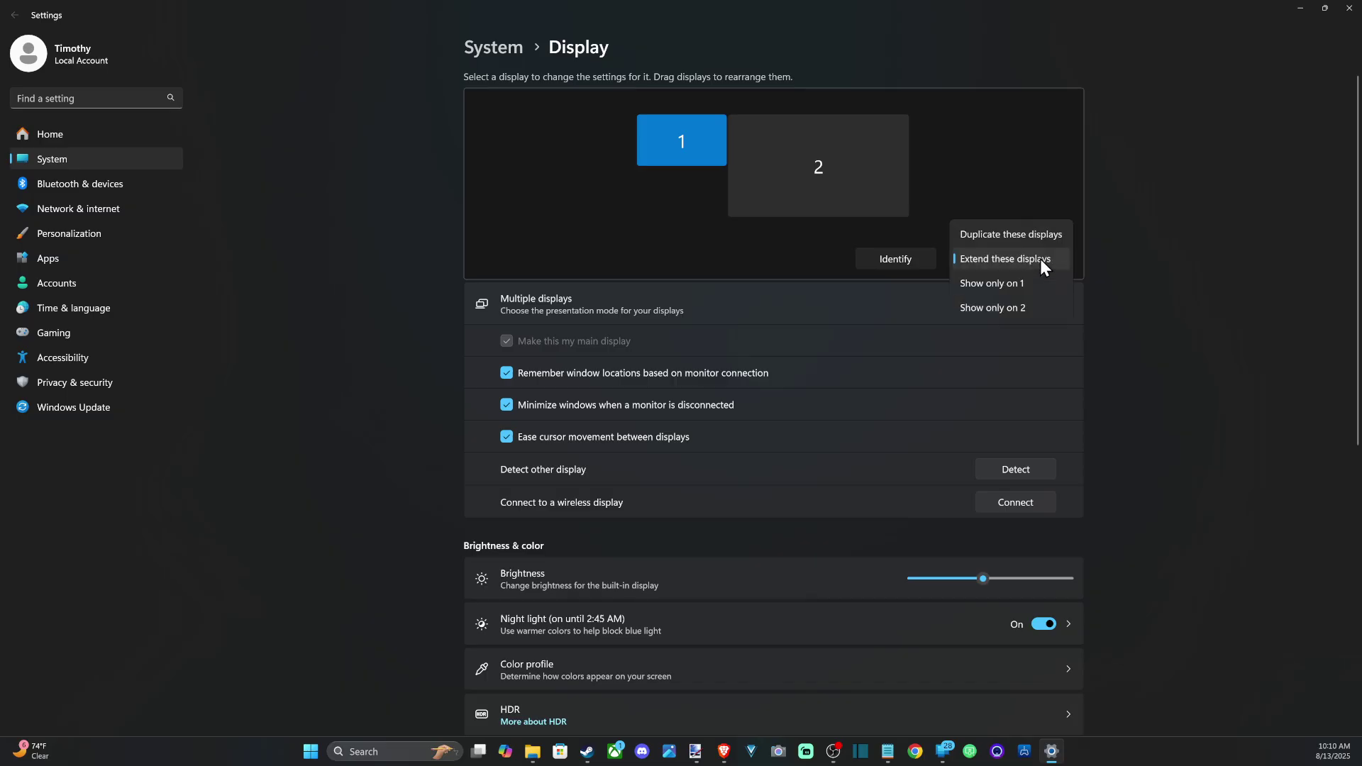
click(1002, 263)
Step: Place display 2 to the right of display 1, then move Settings mostly off-screen
drag(683, 135, 688, 162)
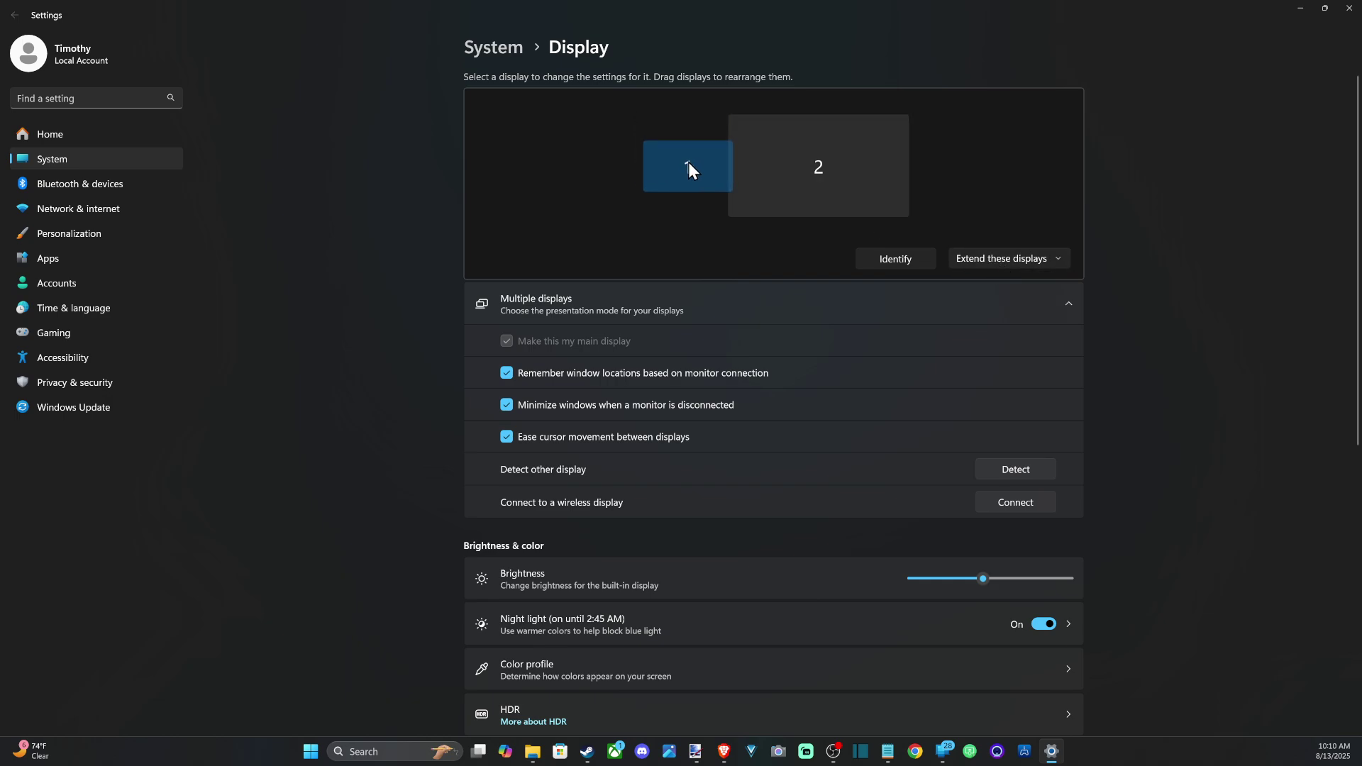
mouse_move(836, 180)
mouse_down()
mouse_move(660, 169)
mouse_move(799, 183)
mouse_move(712, 241)
mouse_up()
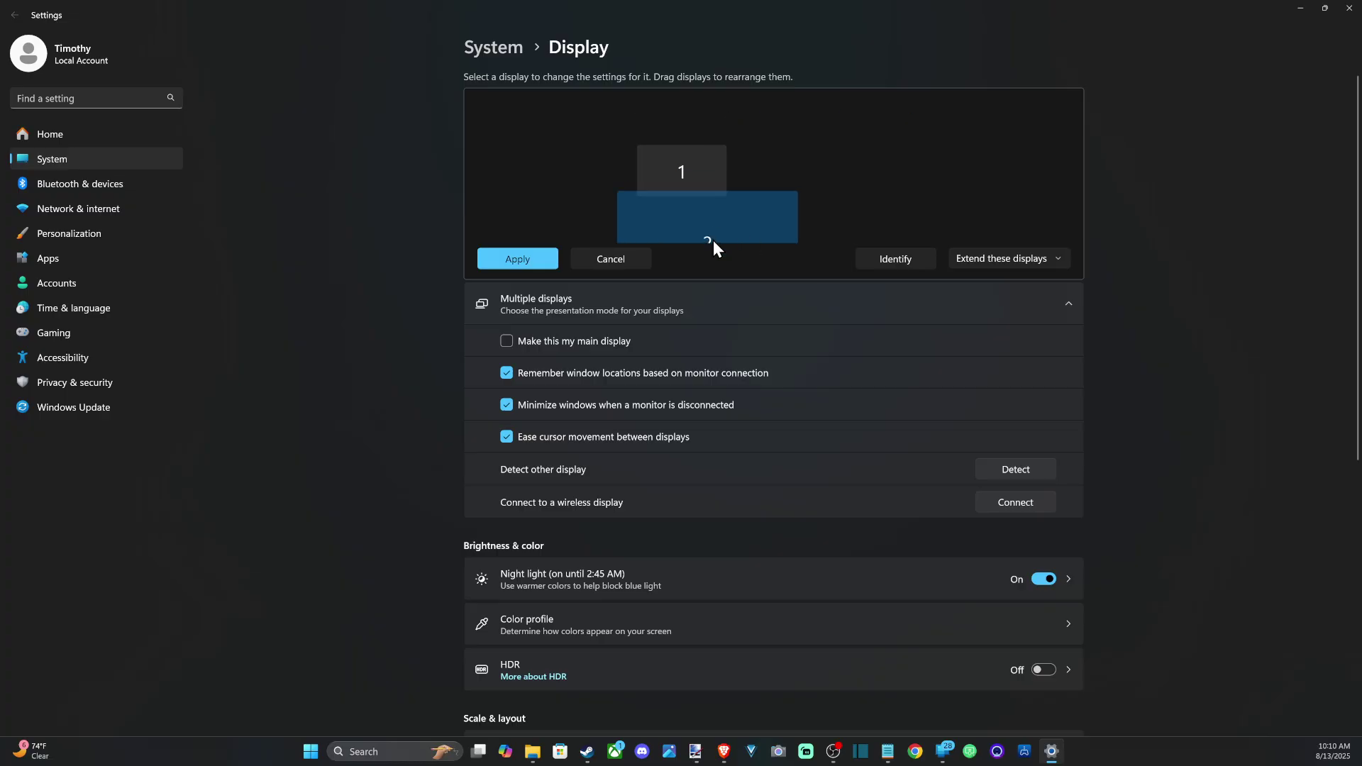
drag(781, 155, 901, 201)
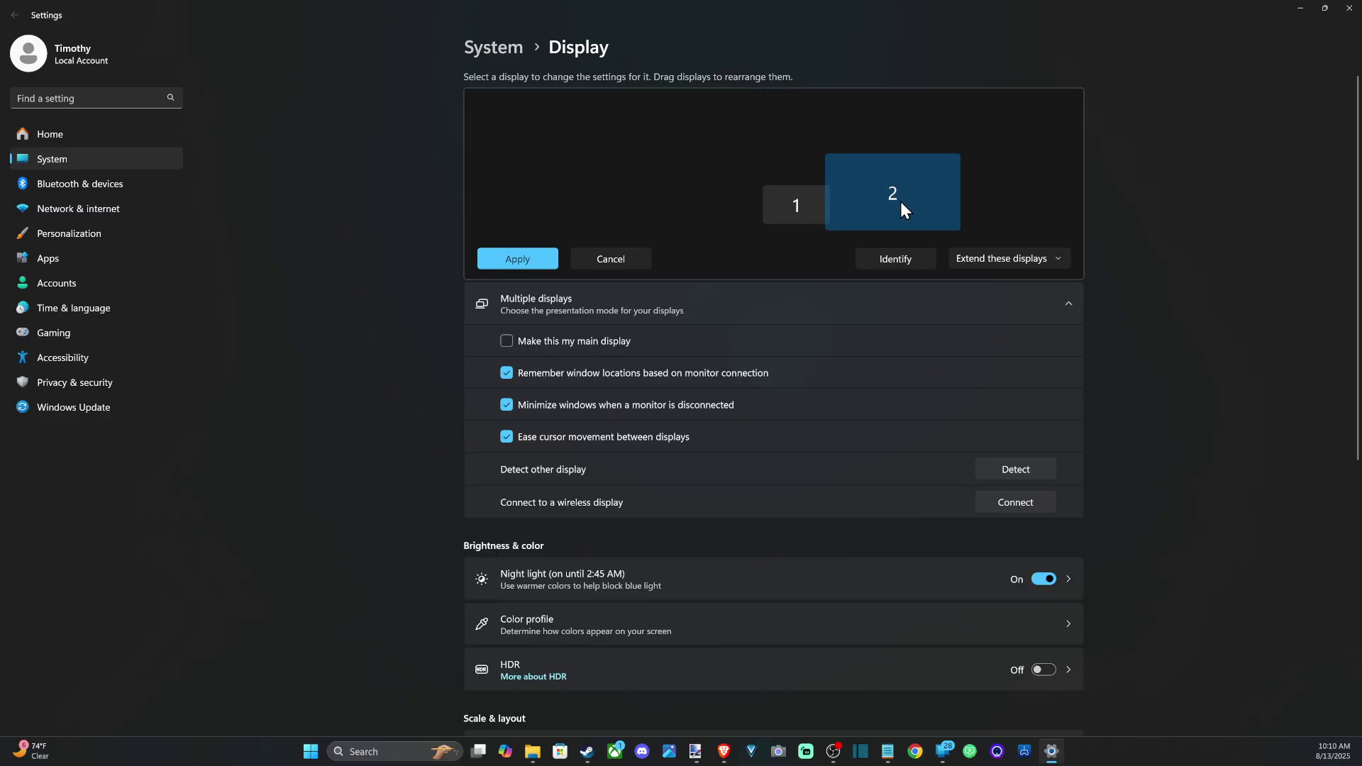
drag(810, 158, 806, 157)
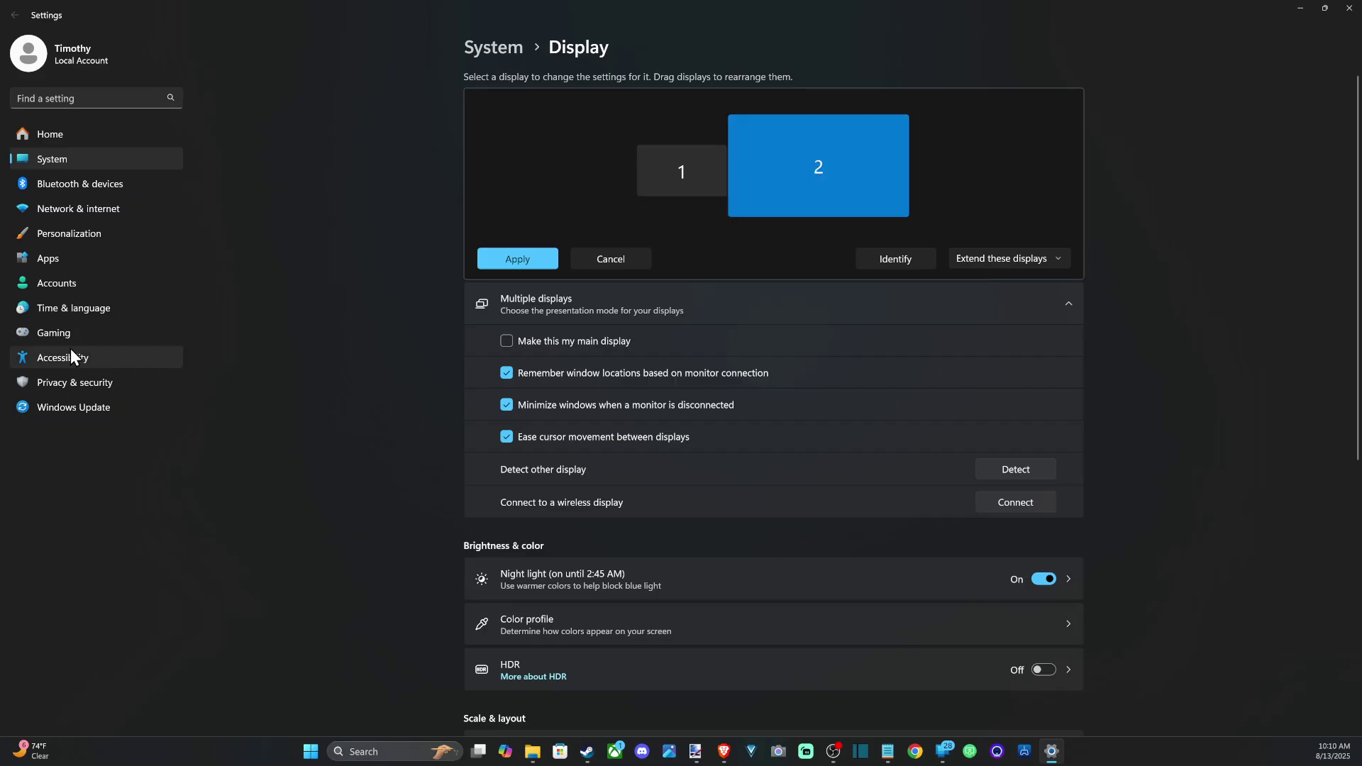
mouse_move(976, 1)
mouse_down()
mouse_move(8, 178)
mouse_move(732, 342)
mouse_up()
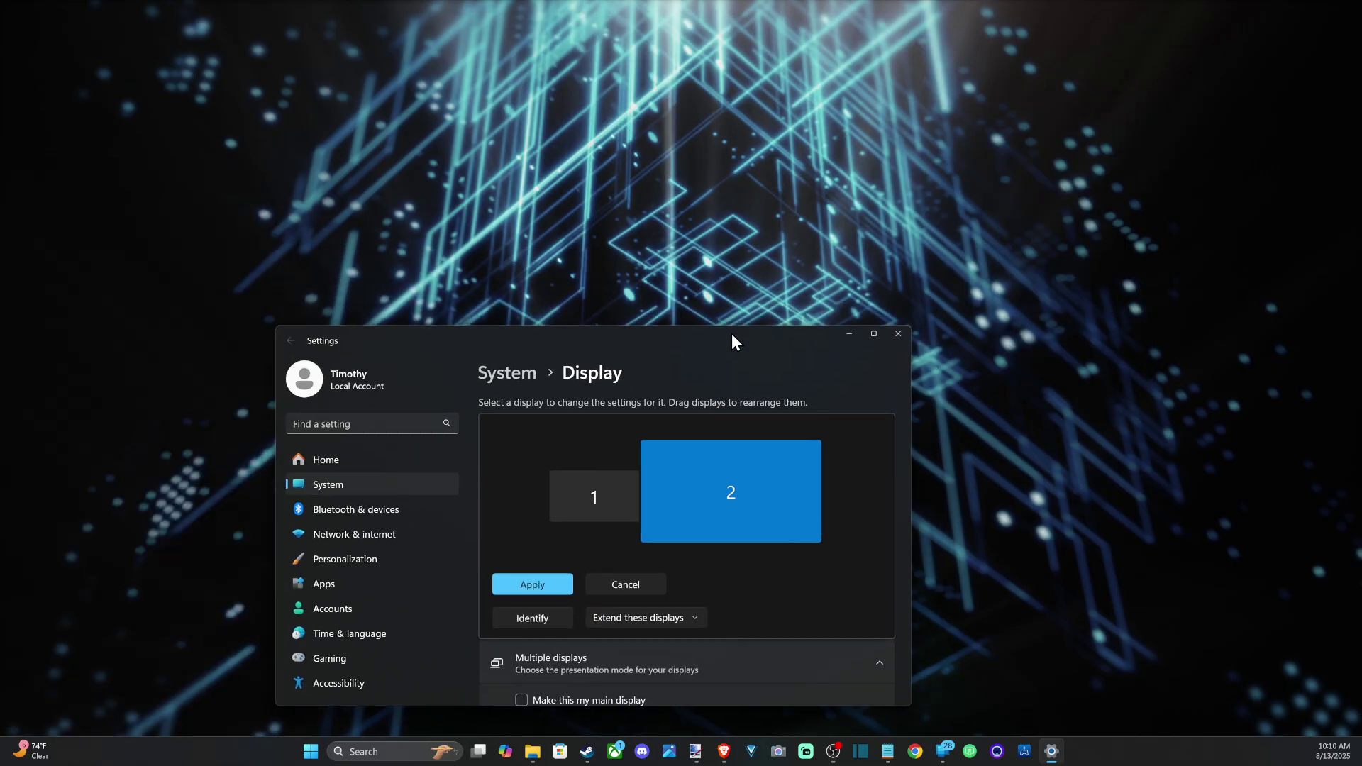
Step: Maximize Settings, nudge display 2 down slightly, and select displays 1 and 2
double_click(731, 334)
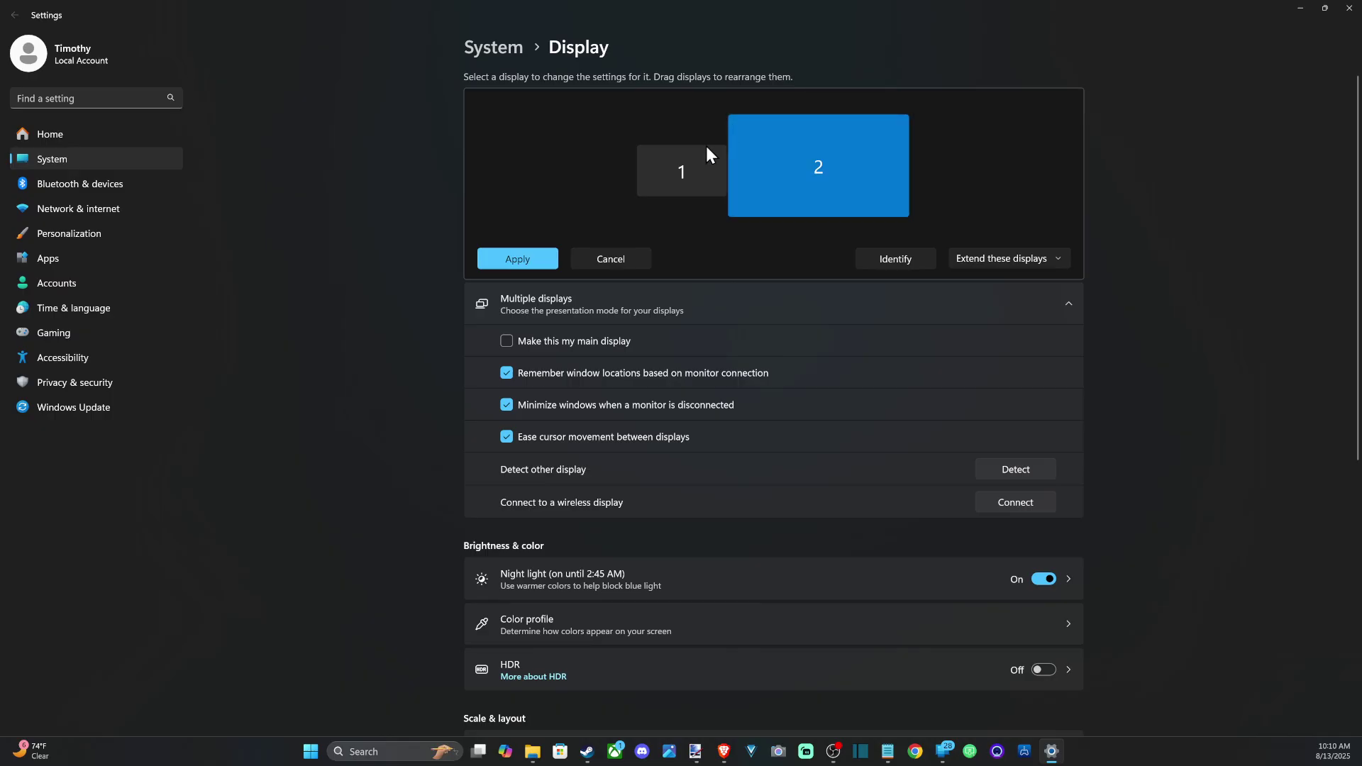
drag(748, 155, 747, 163)
click(678, 170)
click(838, 171)
click(1047, 262)
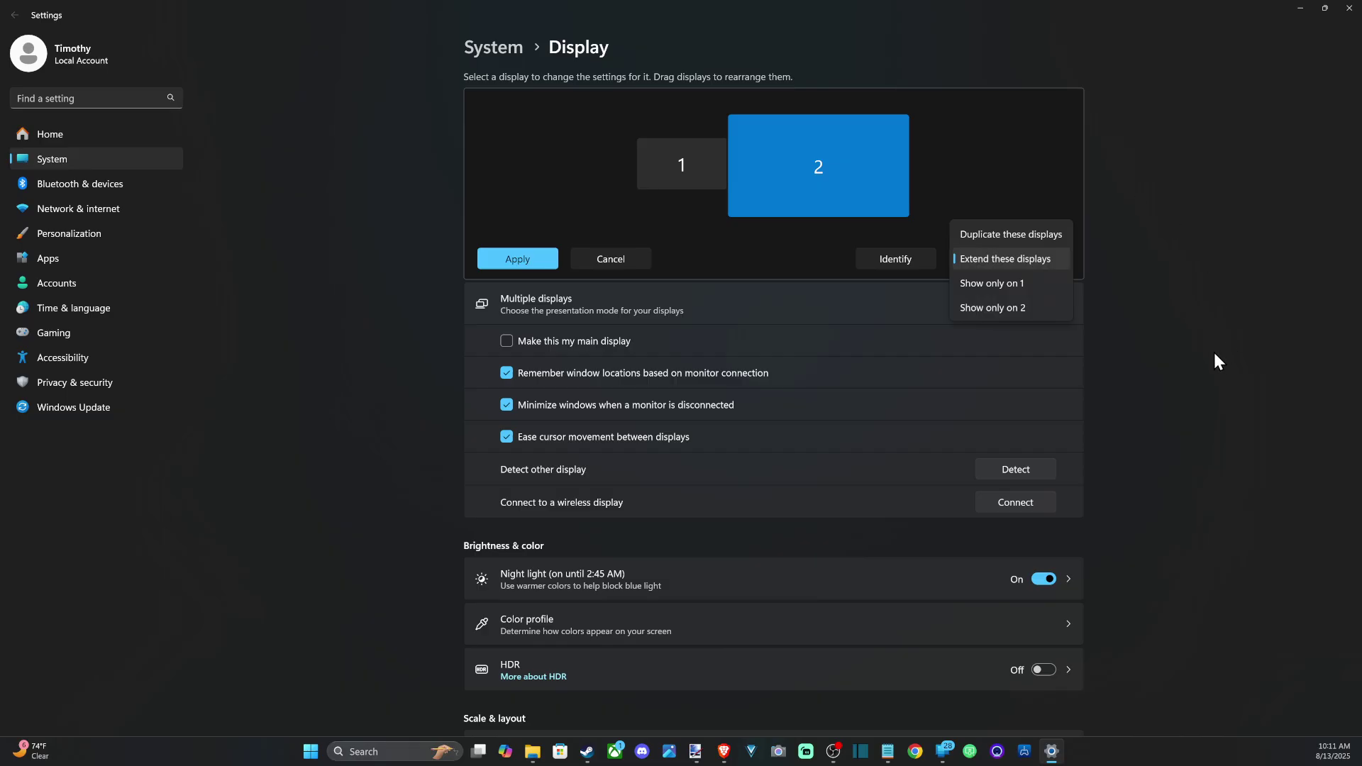
click(1208, 320)
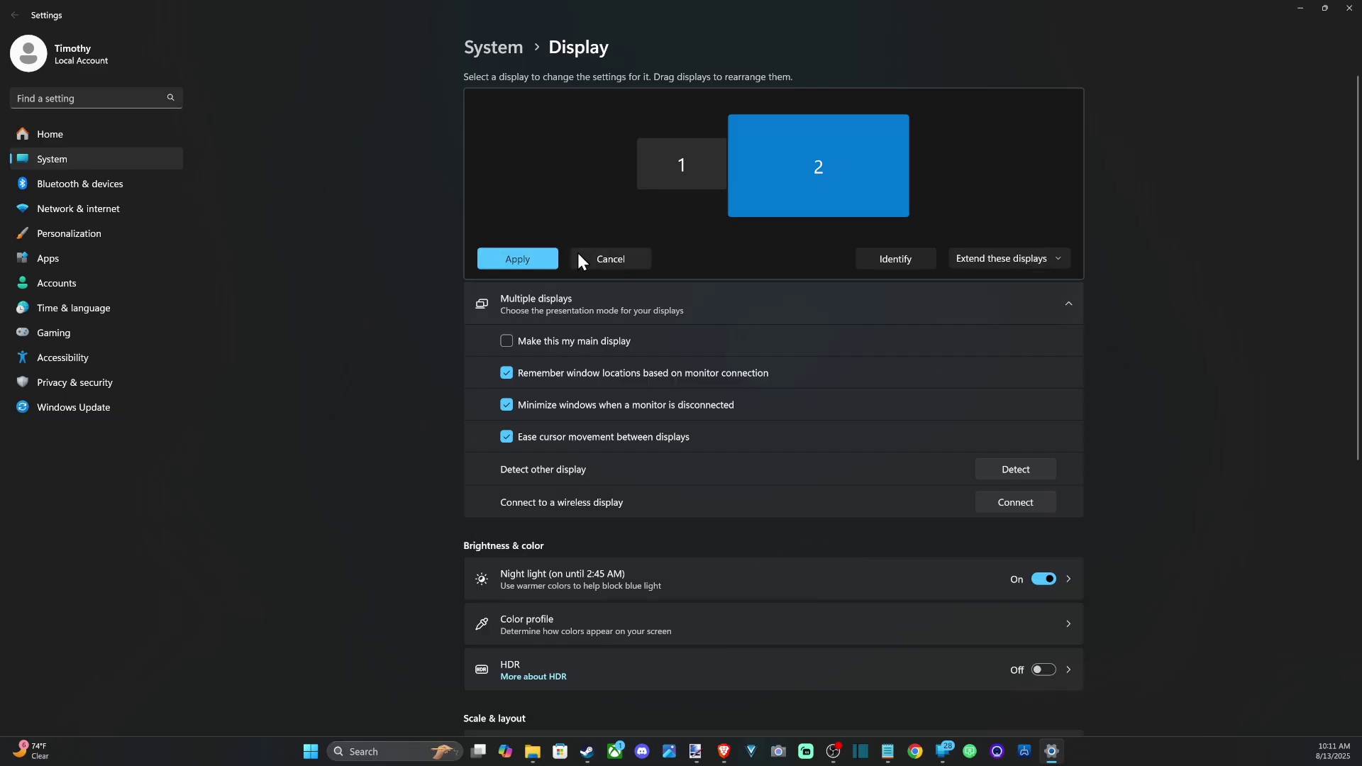